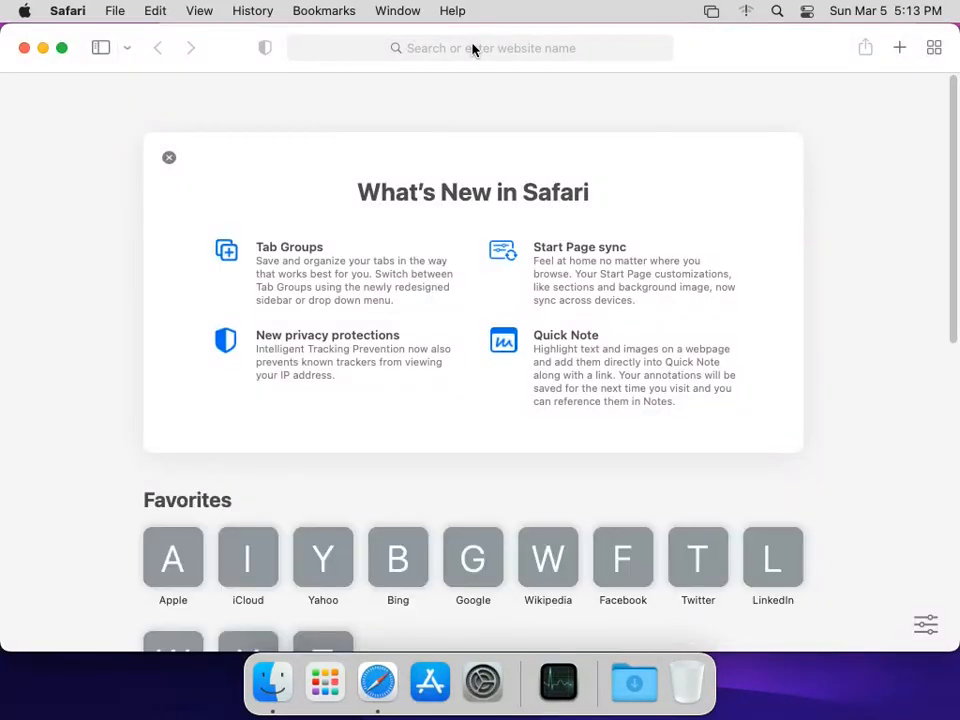
# - Enter boinc.berkeley.edu in Safari's address bar to load the BOINC home page
pyautogui.click(472, 50)
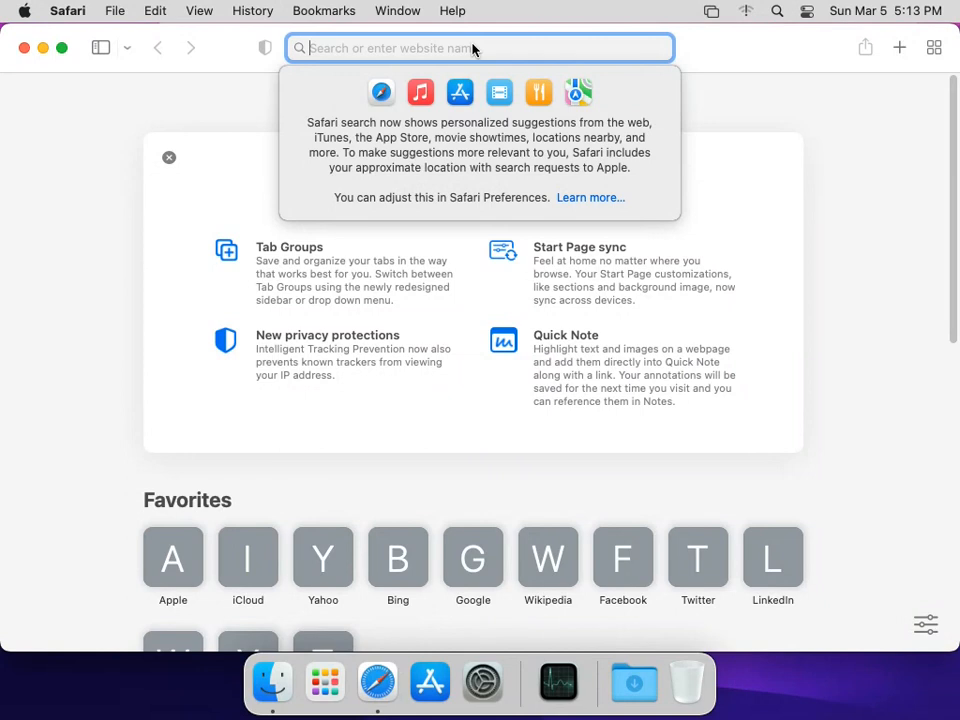
pyautogui.write('boinc.berkele')
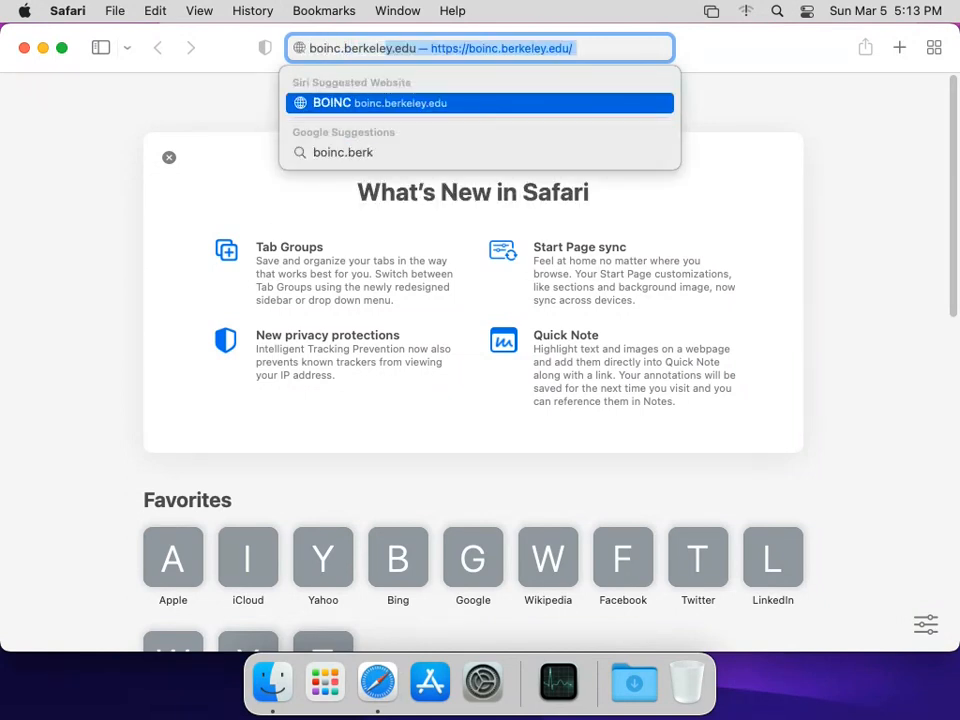
pyautogui.press('Return')
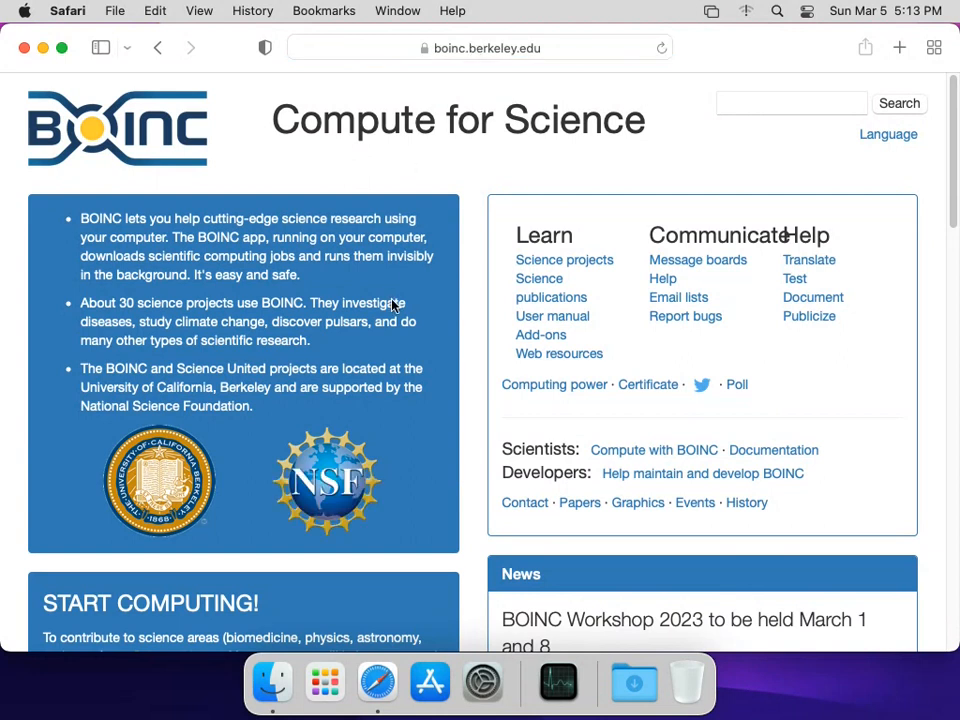
# - Scroll down the home page and follow the 'download BOINC' link under START COMPUTING!
pyautogui.scroll(-1, 393, 305)
pyautogui.scroll(-3, 393, 304)
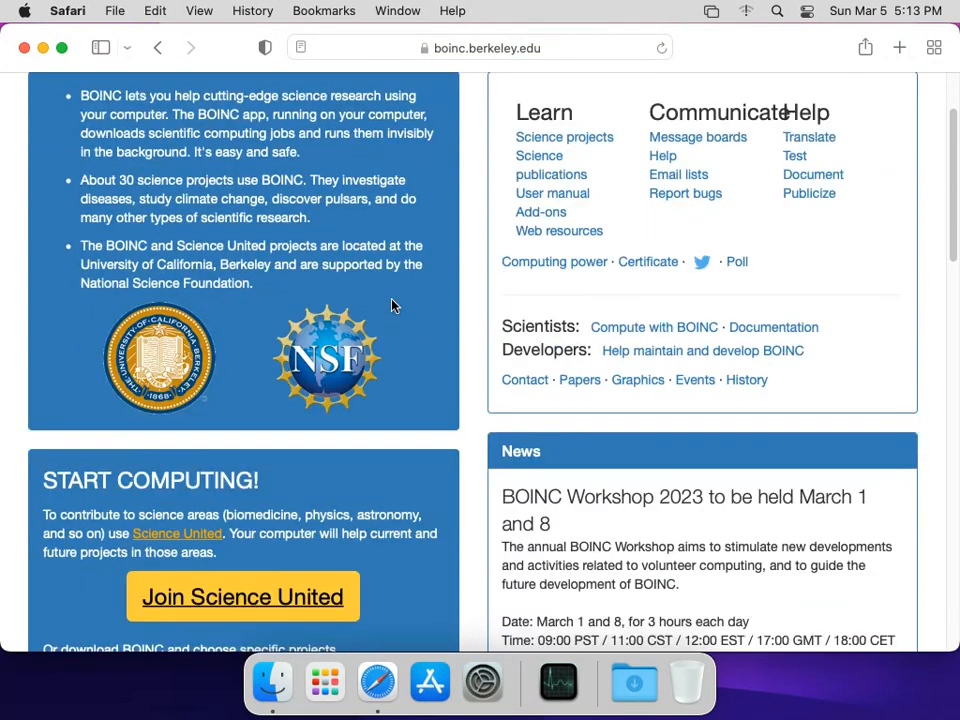
pyautogui.scroll(-2, 393, 305)
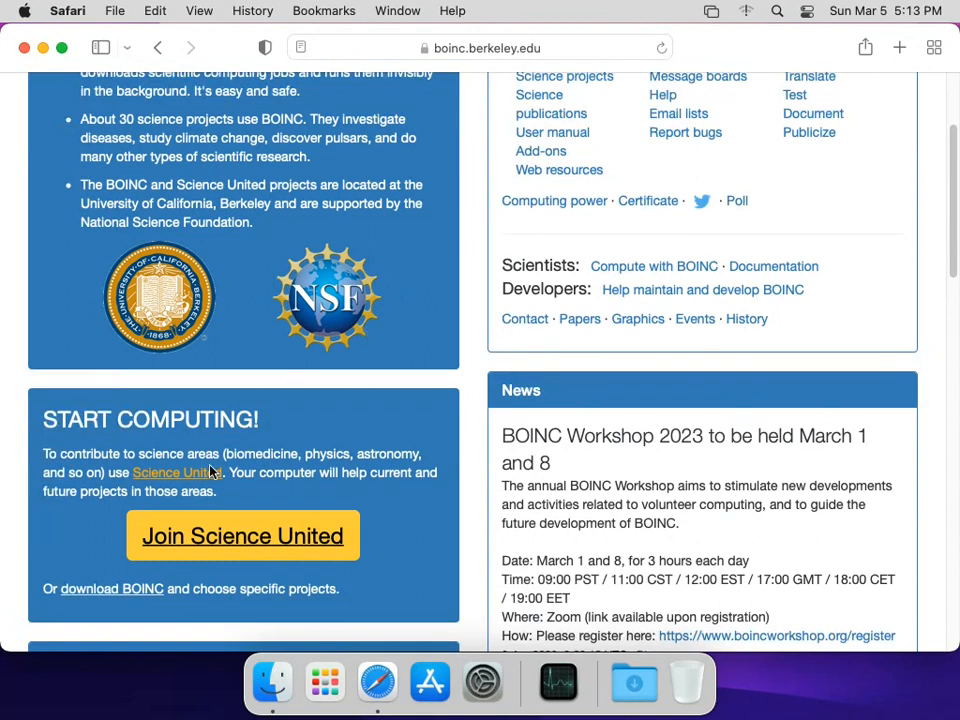
pyautogui.click(127, 593)
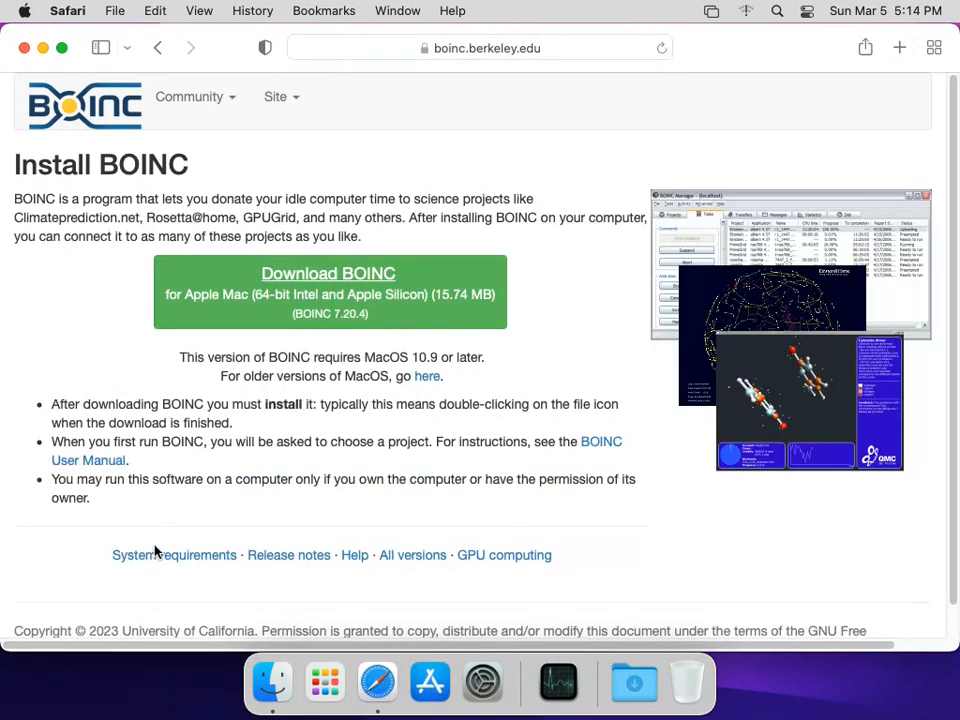
# - Download BOINC 7.20.4 for Mac, allowing boinc.berkeley.edu downloads, and open the boinc_7.20.4_macOSX_universal folder
pyautogui.click(321, 307)
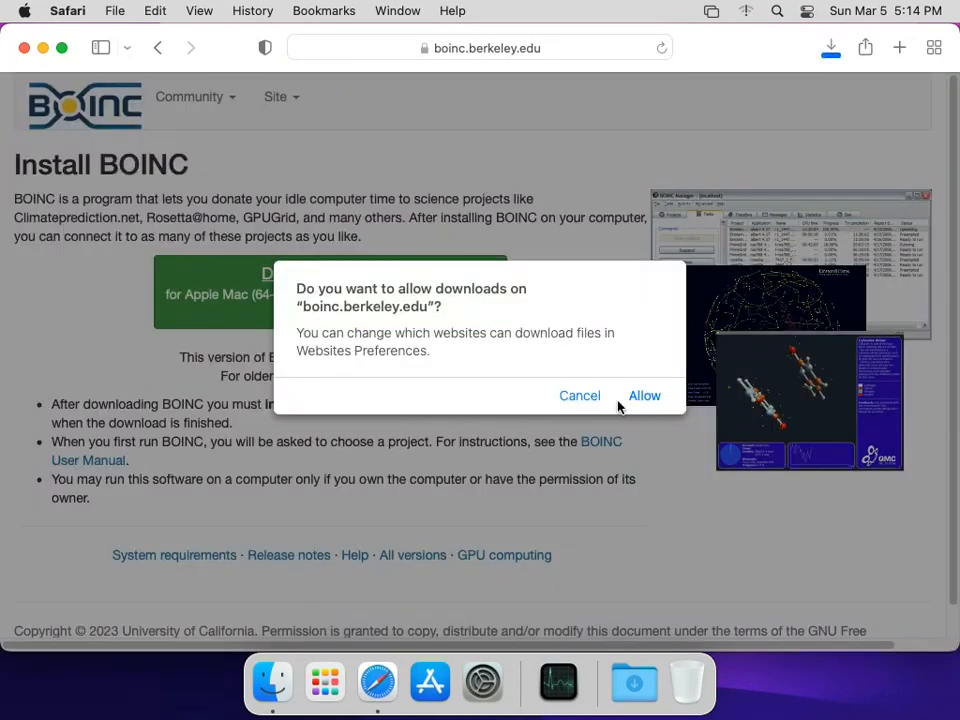
pyautogui.click(628, 399)
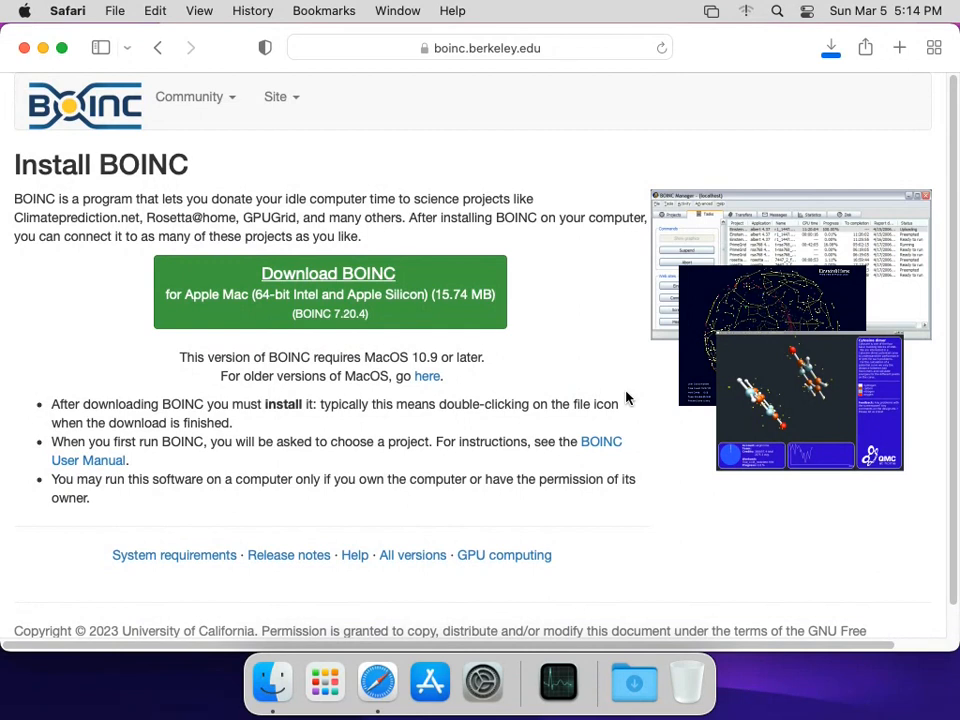
pyautogui.click(833, 52)
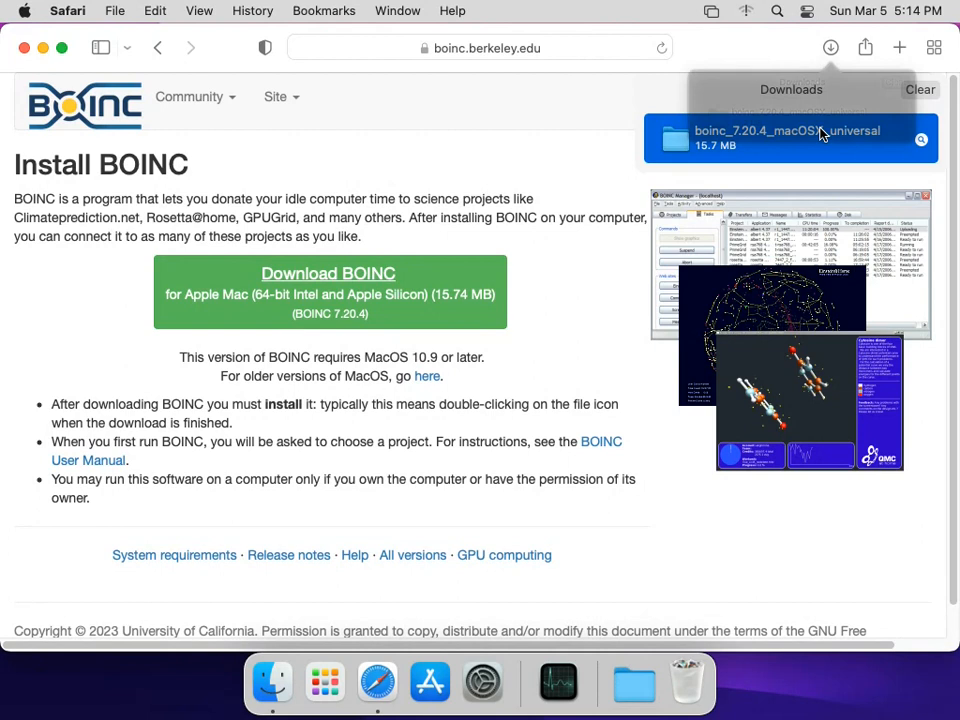
pyautogui.doubleClick(820, 135)
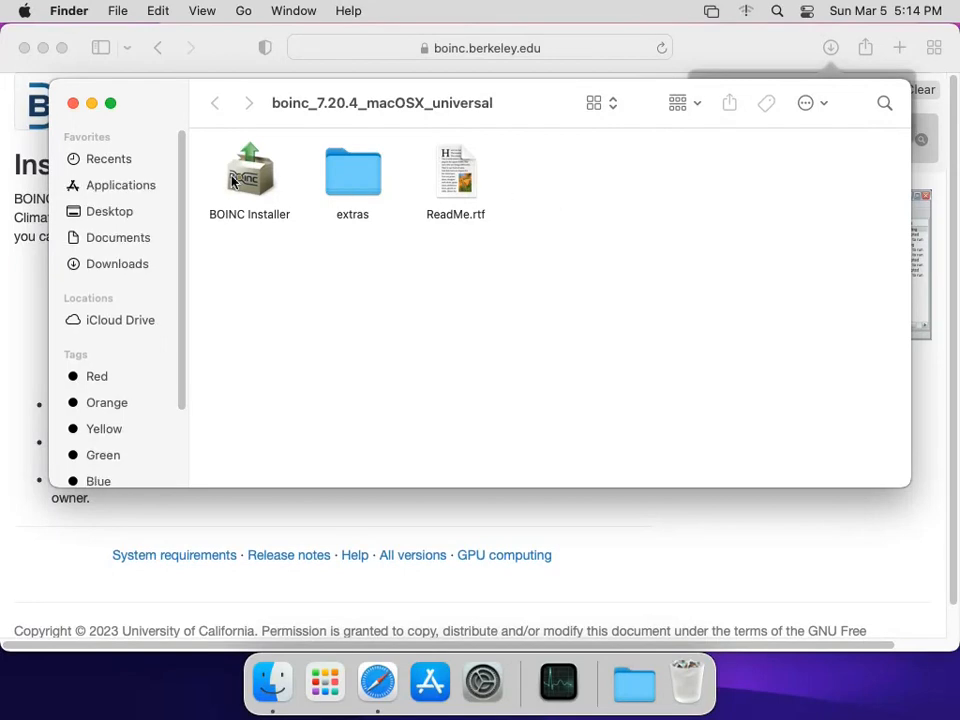
# - Launch BOINC Installer from the folder and approve opening it despite the internet-download warning
pyautogui.click(232, 181)
pyautogui.doubleClick(257, 177)
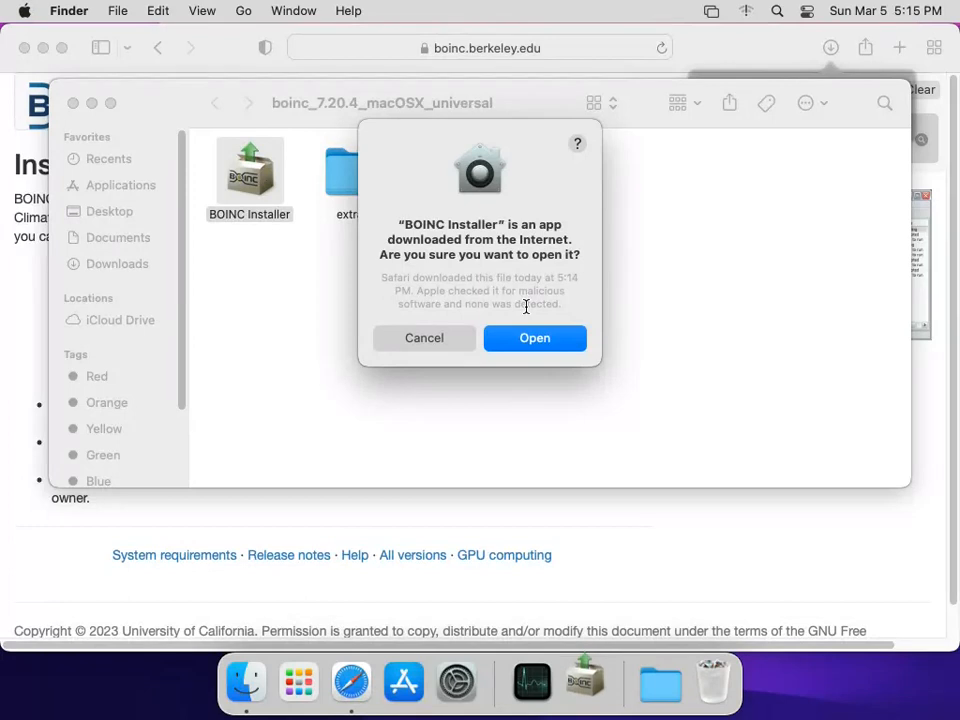
pyautogui.click(574, 337)
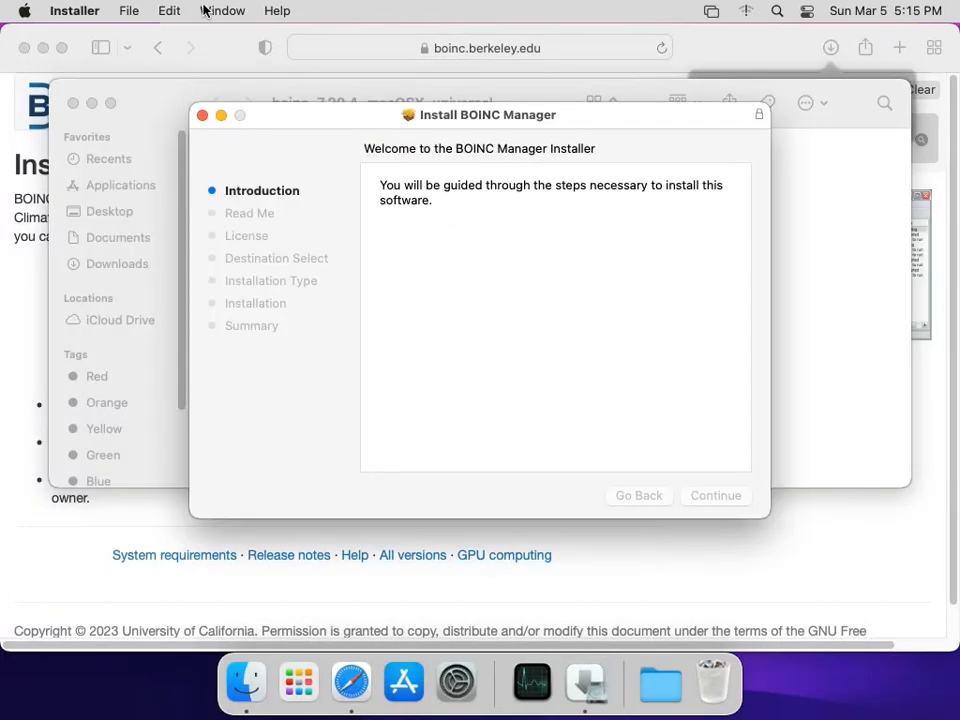
# - Continue past the introduction and release notes and agree to the BOINC license terms
pyautogui.click(736, 502)
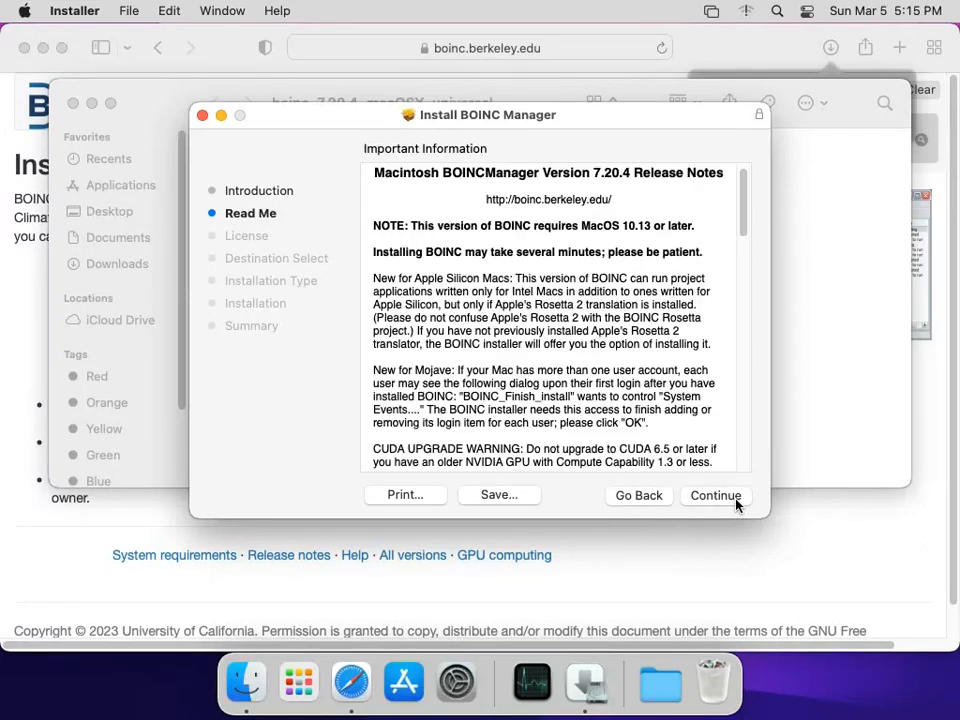
pyautogui.click(736, 500)
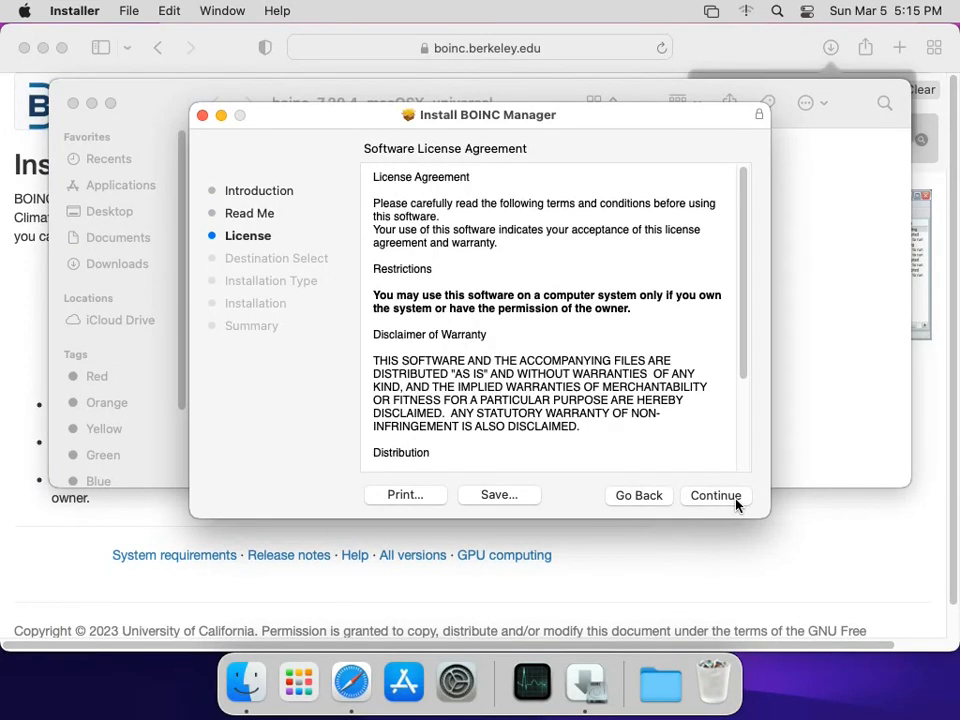
pyautogui.click(736, 500)
pyautogui.click(668, 368)
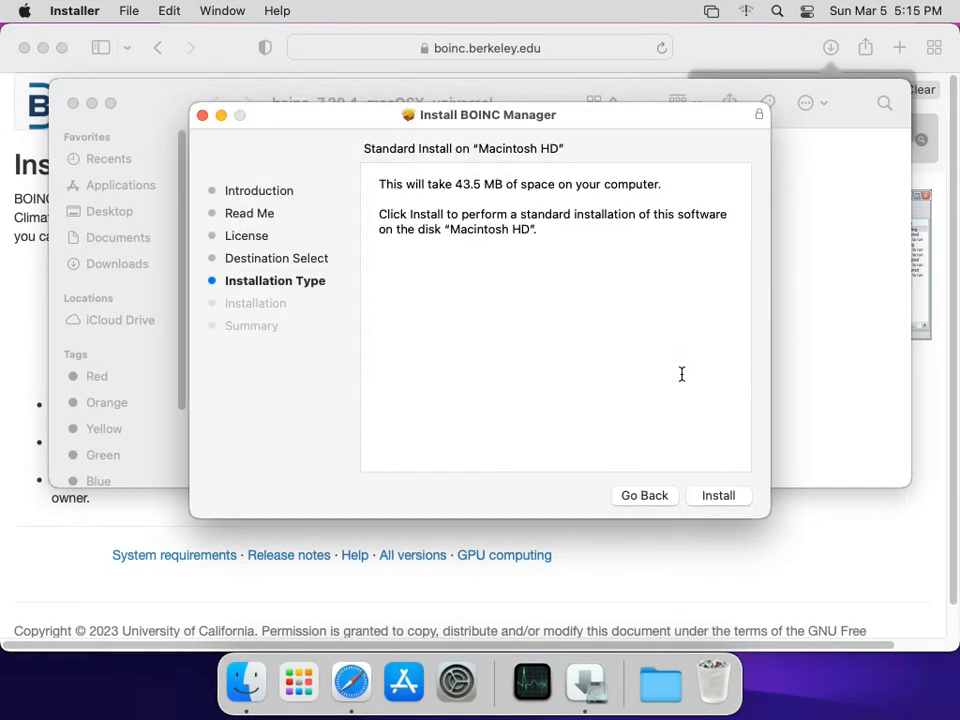
# - Run the standard install on Macintosh HD, authorising with the account password, then close the installer
pyautogui.click(718, 496)
pyautogui.write('password')
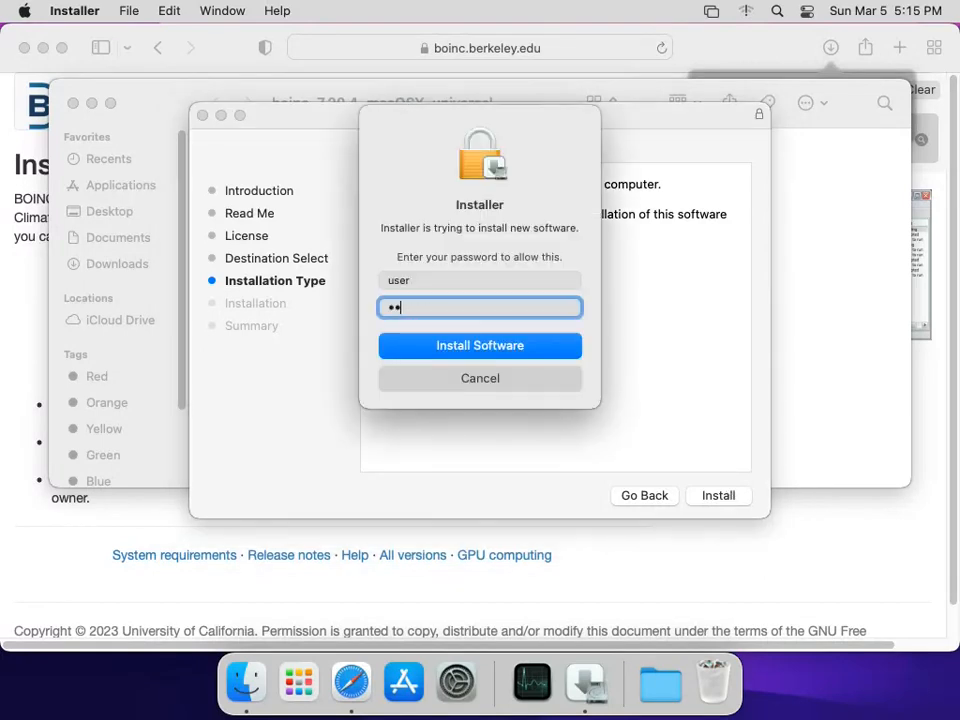
pyautogui.press('Return')
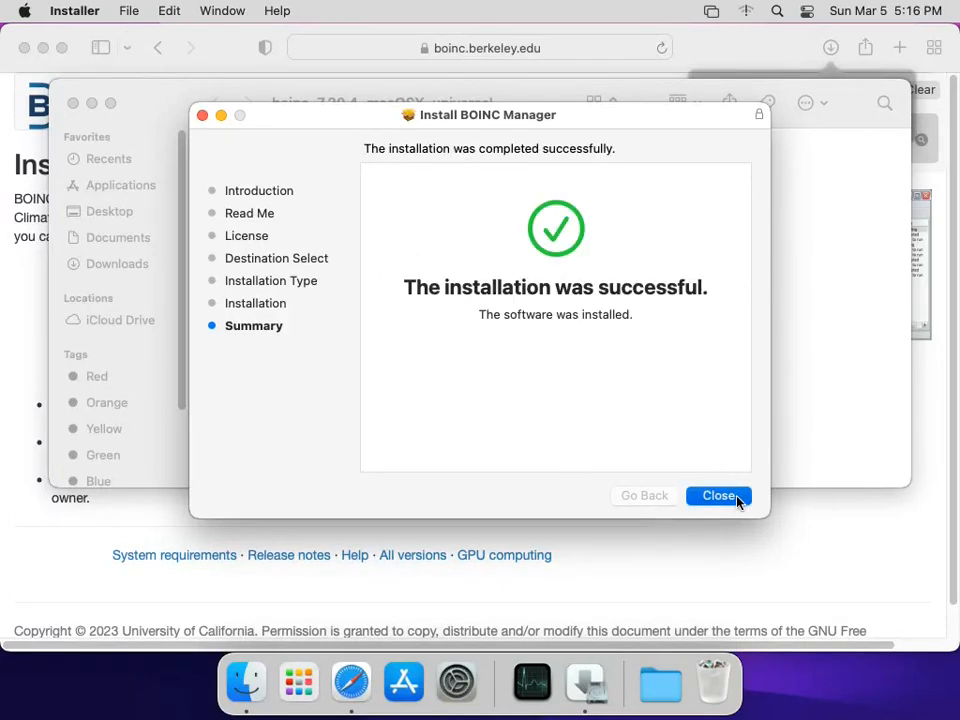
pyautogui.click(737, 502)
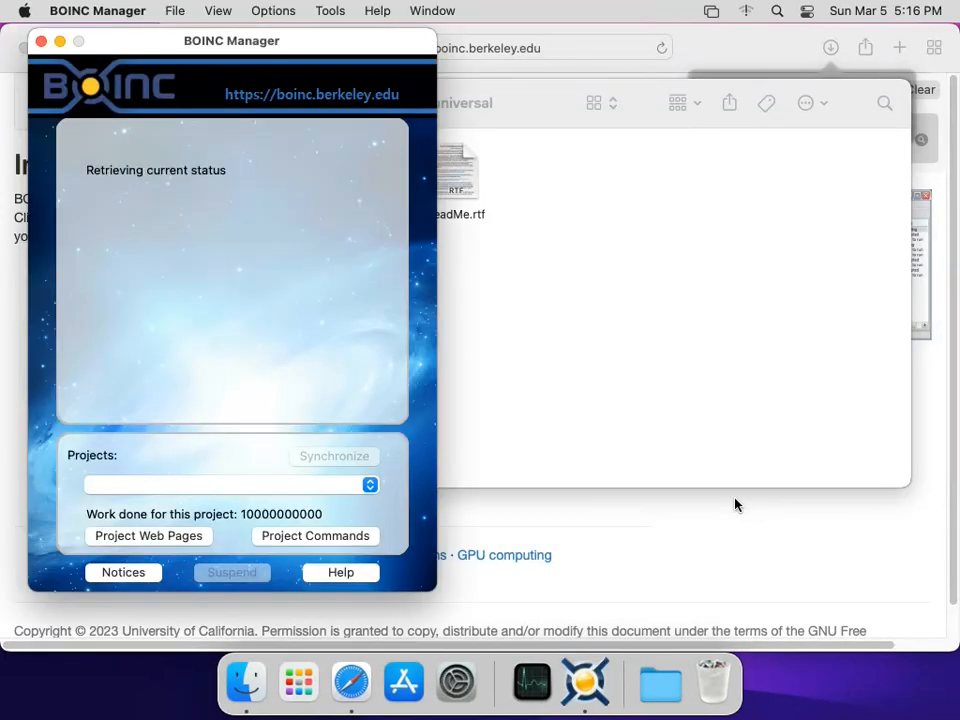
# - Close the Finder window showing the boinc_7.20.4_macOSX_universal folder
pyautogui.click(670, 374)
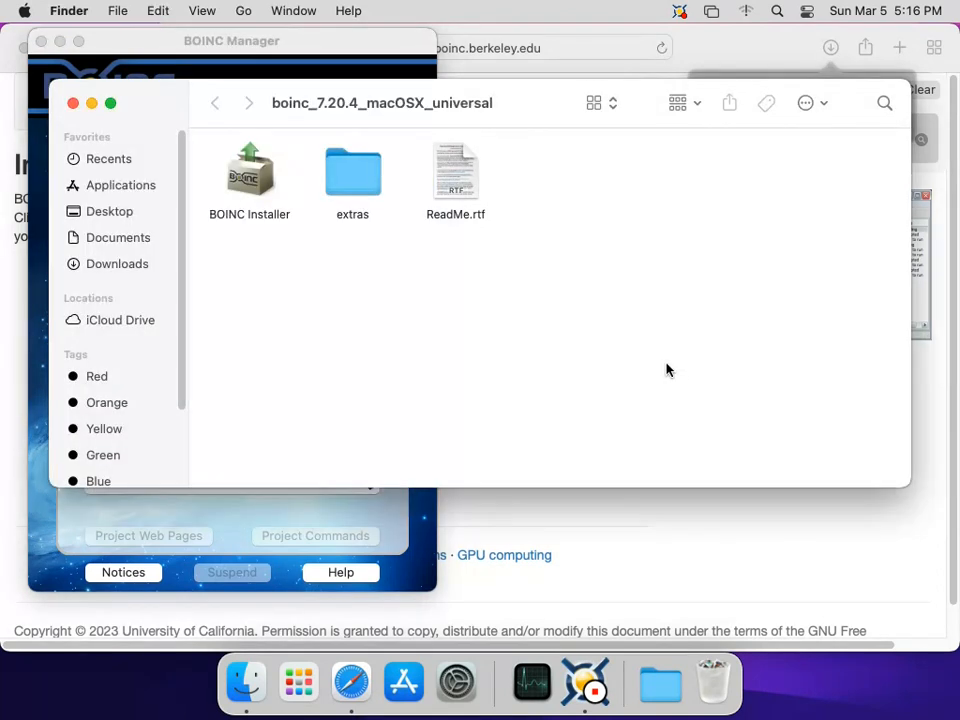
pyautogui.click(73, 104)
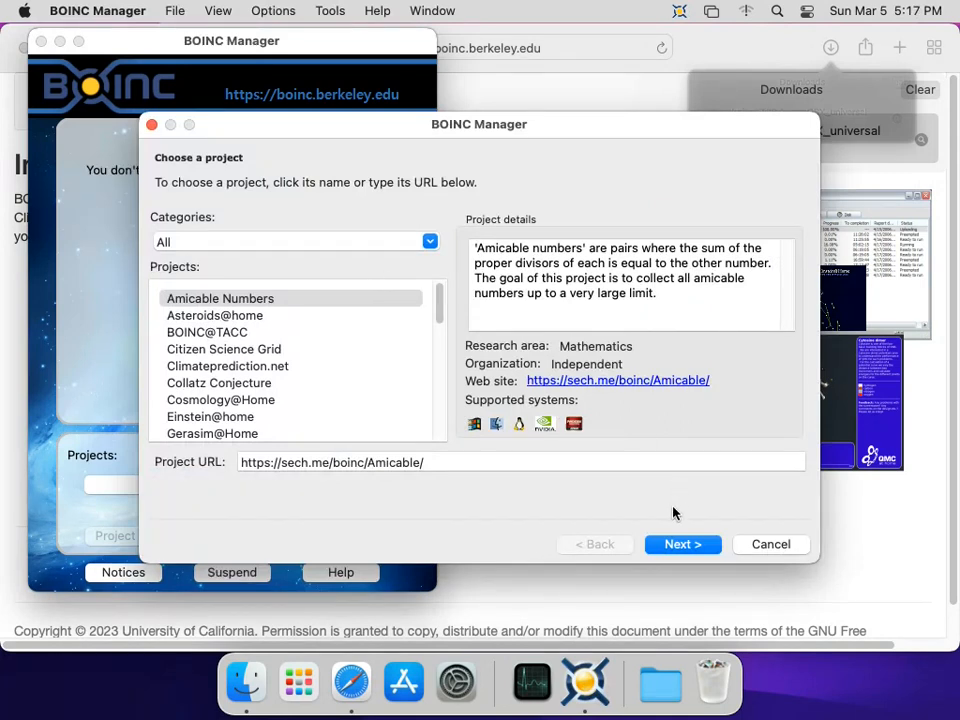
# - Choose Amicable Numbers, register as a new user with an e-mail and matching password, and finish
pyautogui.click(707, 548)
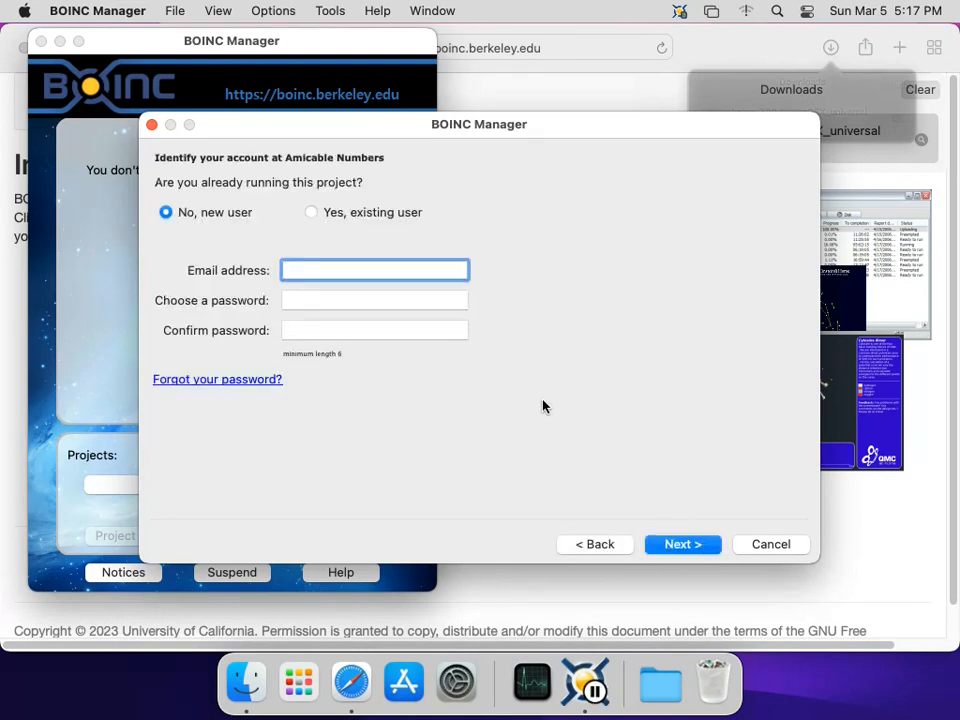
pyautogui.write('yoursername_example')
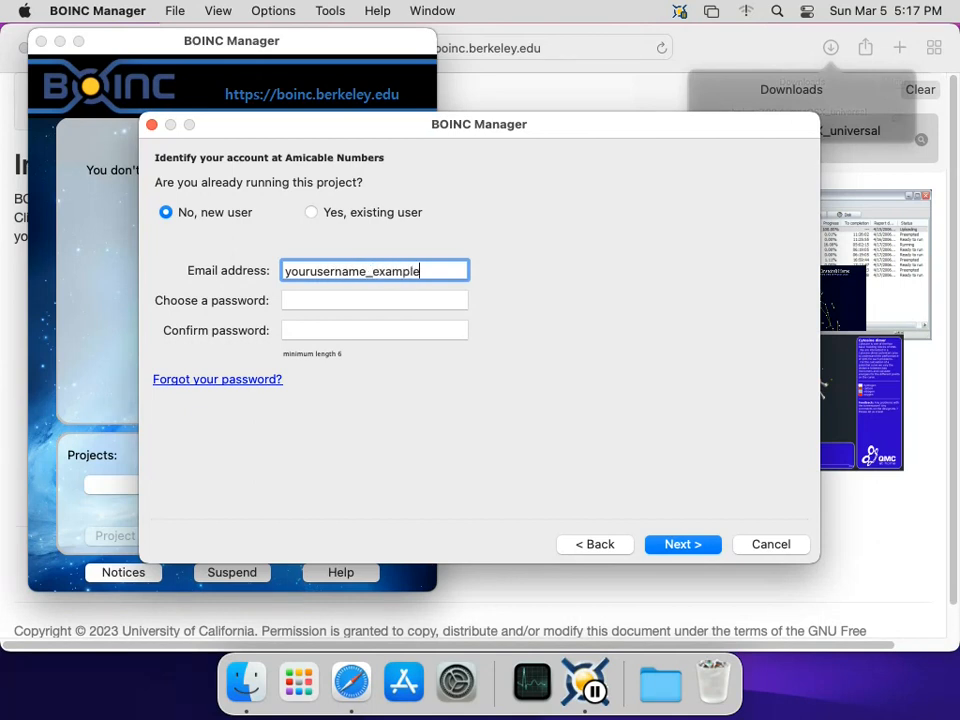
pyautogui.write('@gmail.com')
pyautogui.press('Tab')
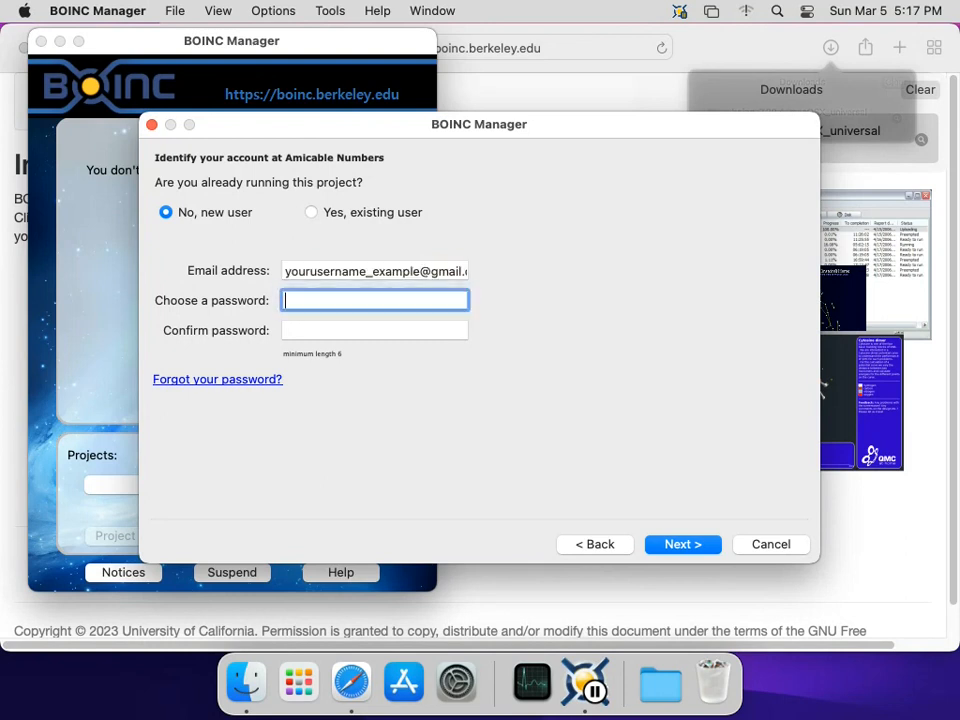
pyautogui.write('•••••••••')
pyautogui.press('Tab')
pyautogui.write('•••••••••')
pyautogui.press('Return')
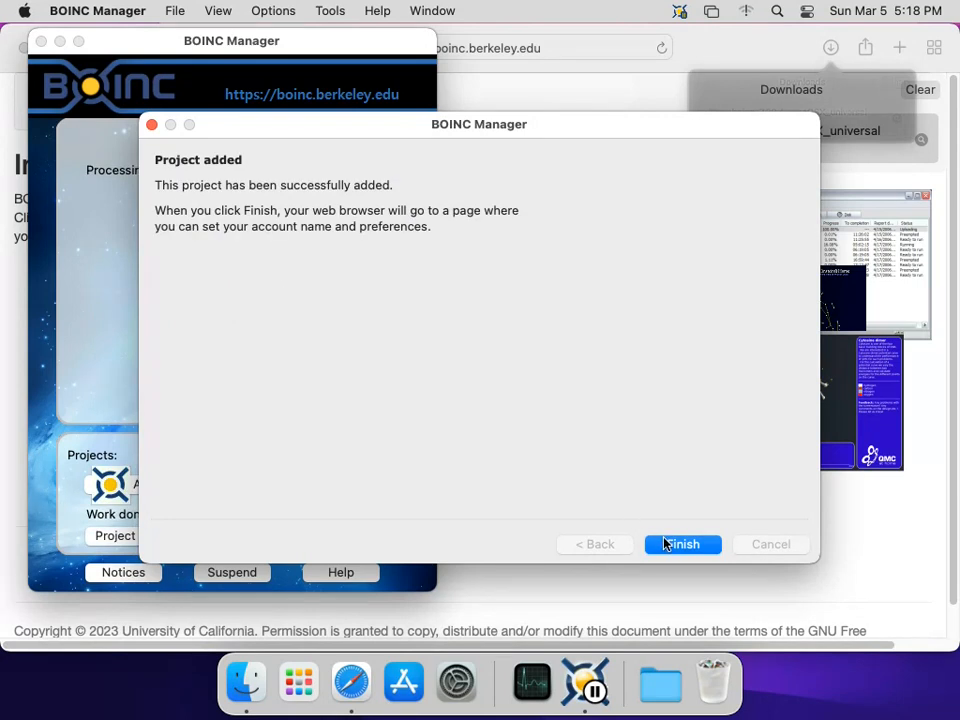
pyautogui.click(665, 543)
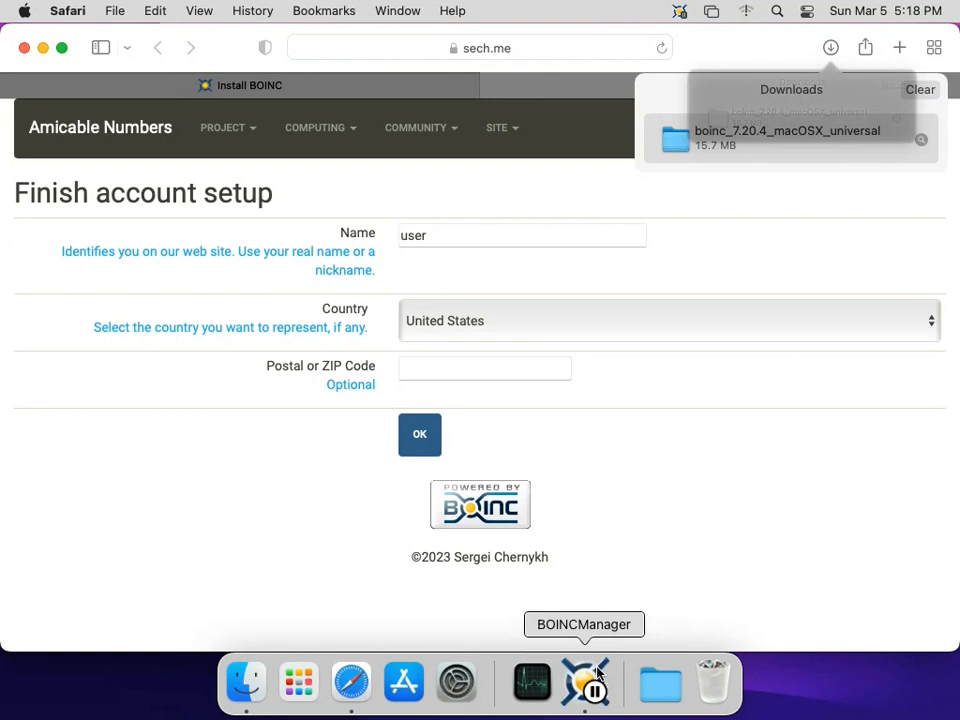
# - Submit the account name and country, decline joining a team, and return to BOINC Manager
pyautogui.click(421, 440)
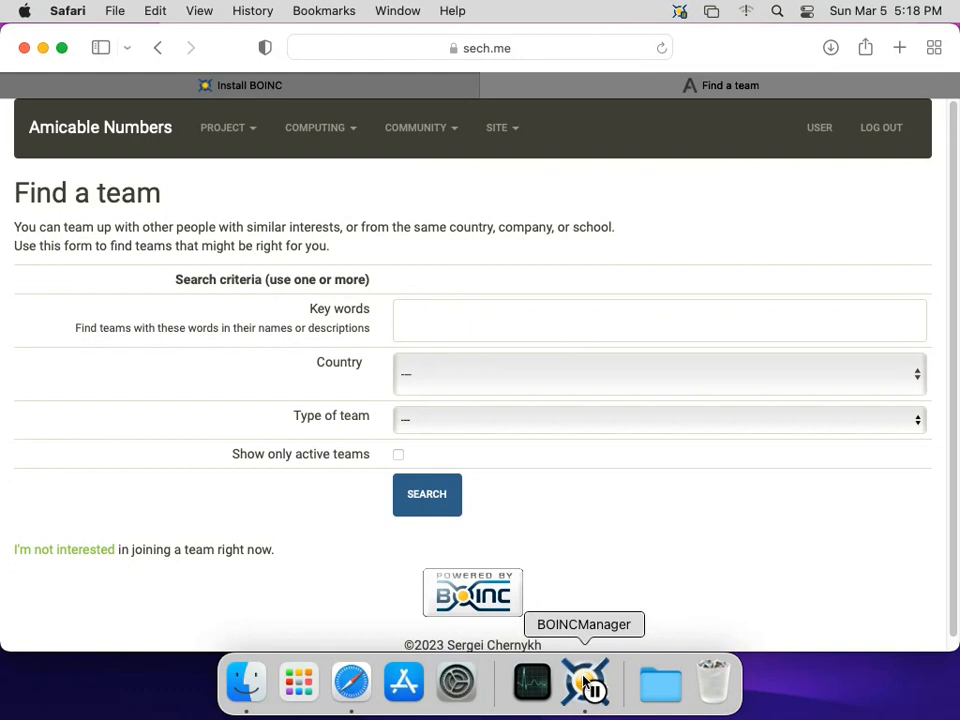
pyautogui.click(107, 553)
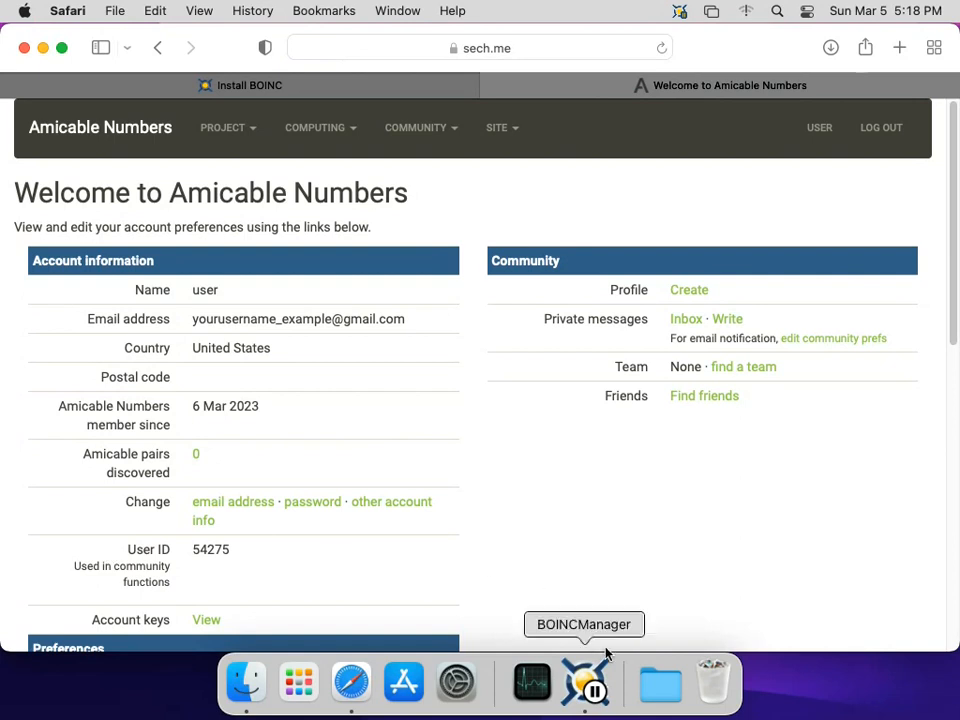
pyautogui.click(604, 672)
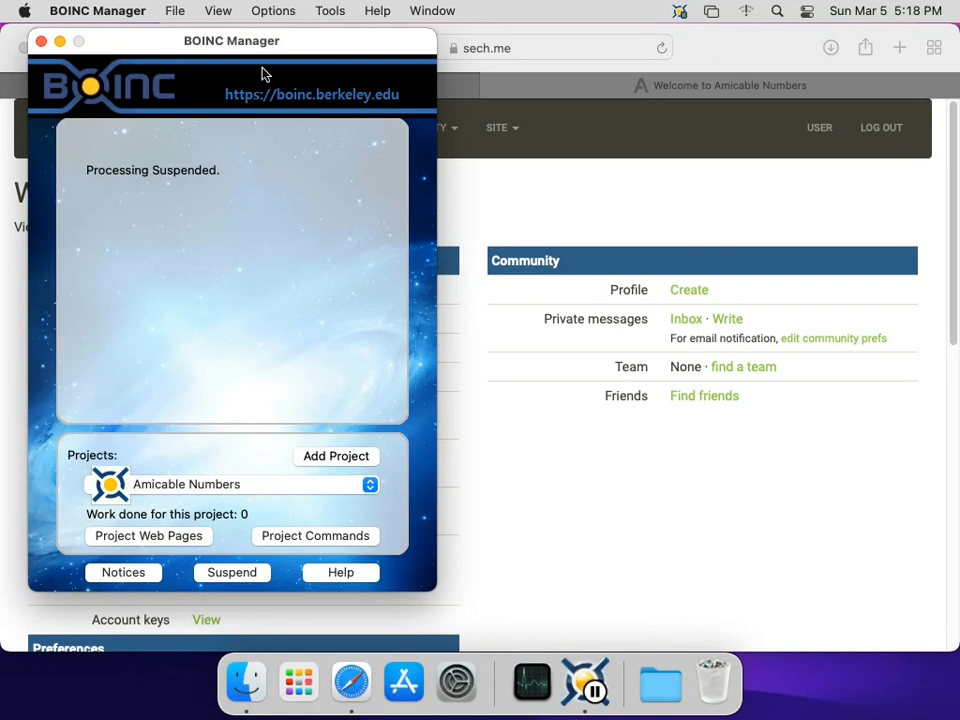
# - Switch to View > Advanced View and browse the Projects, Tasks and Statistics tabs
pyautogui.click(226, 11)
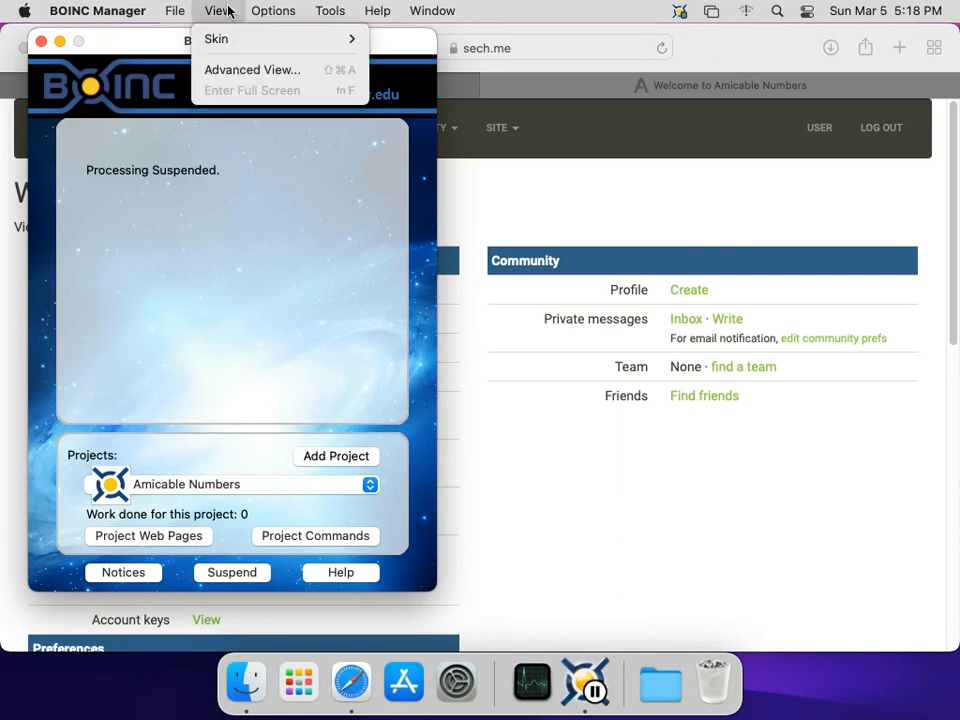
pyautogui.click(240, 72)
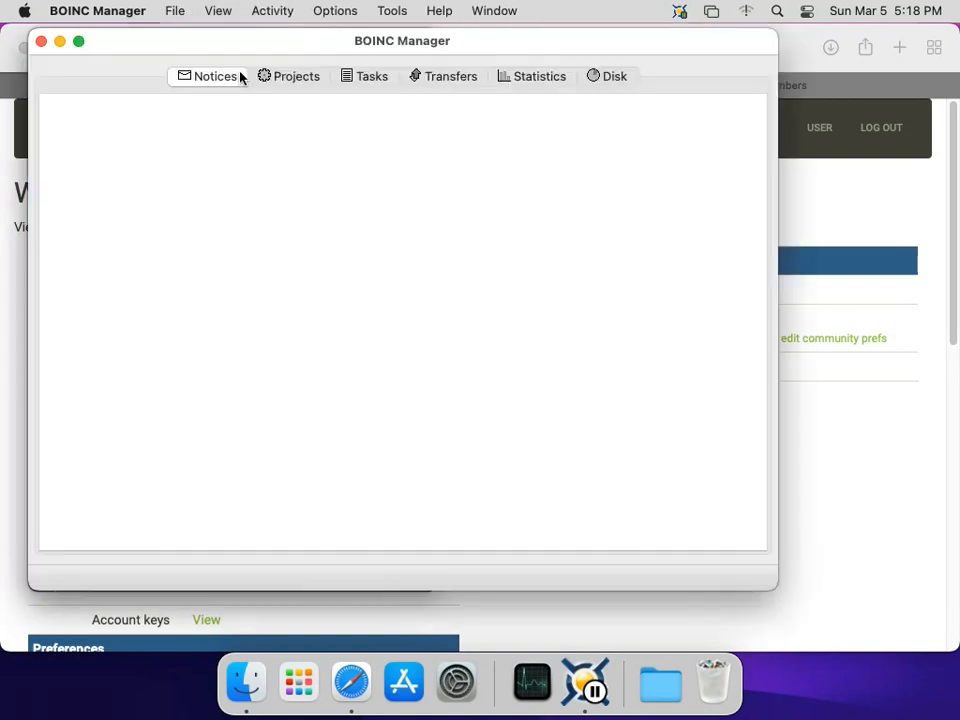
pyautogui.click(321, 79)
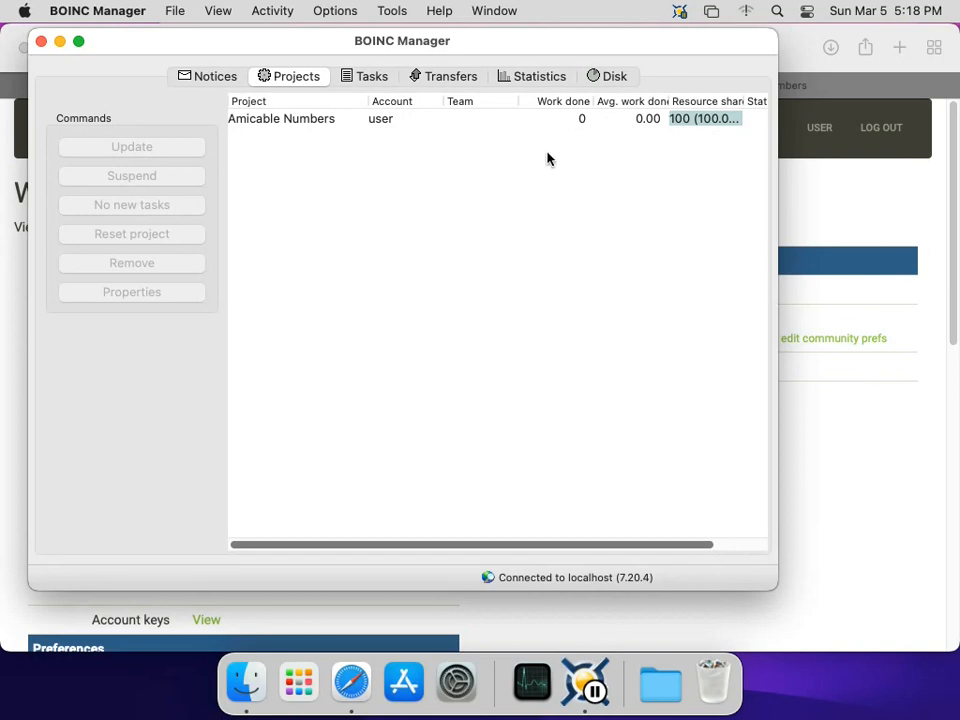
pyautogui.click(386, 79)
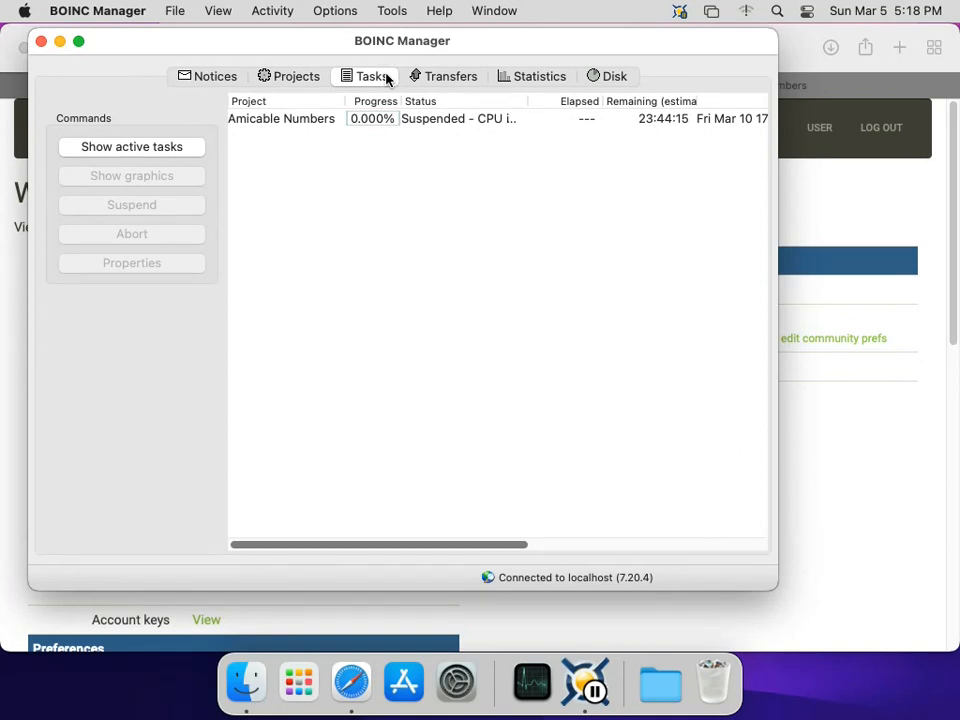
pyautogui.click(497, 82)
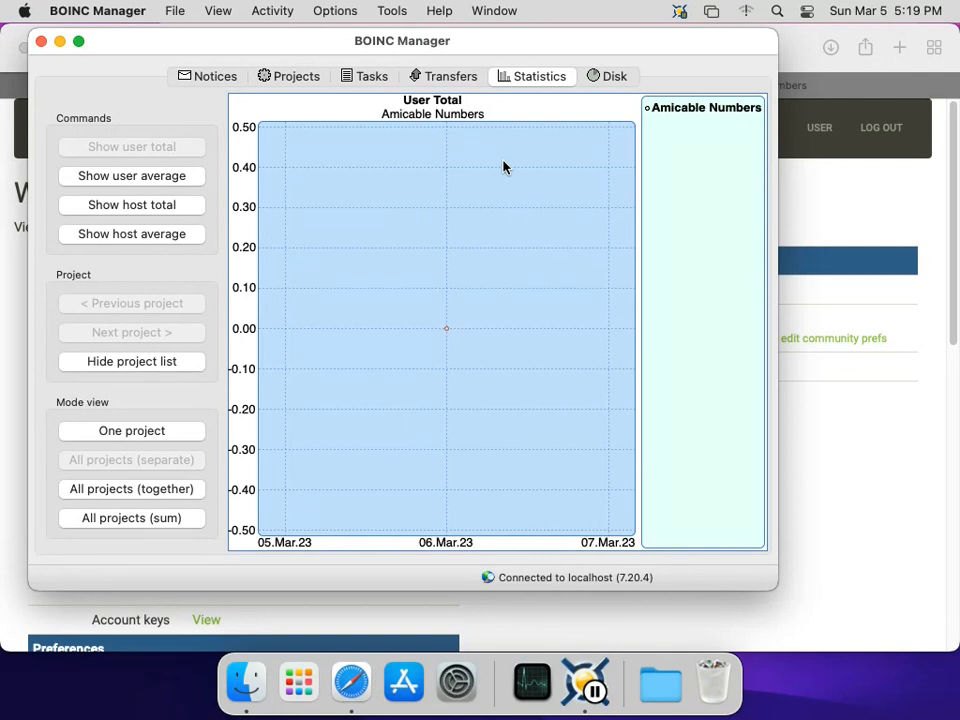
pyautogui.click(401, 12)
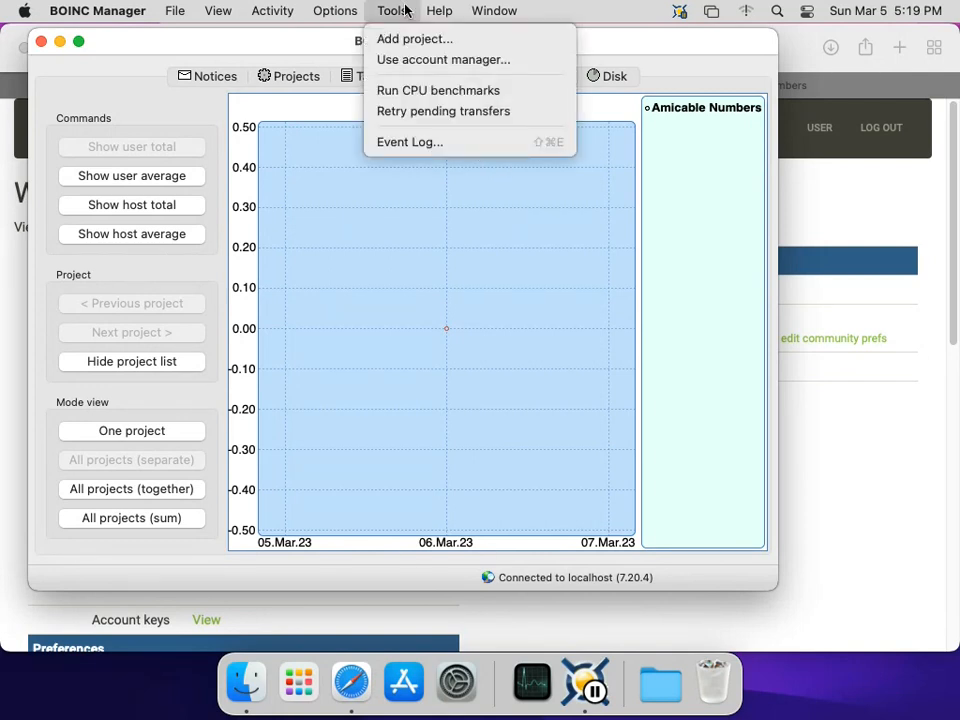
# - In Computing preferences, enable 'Suspend when computer is in use', save, and confirm overriding web preferences
pyautogui.moveTo(356, 11)
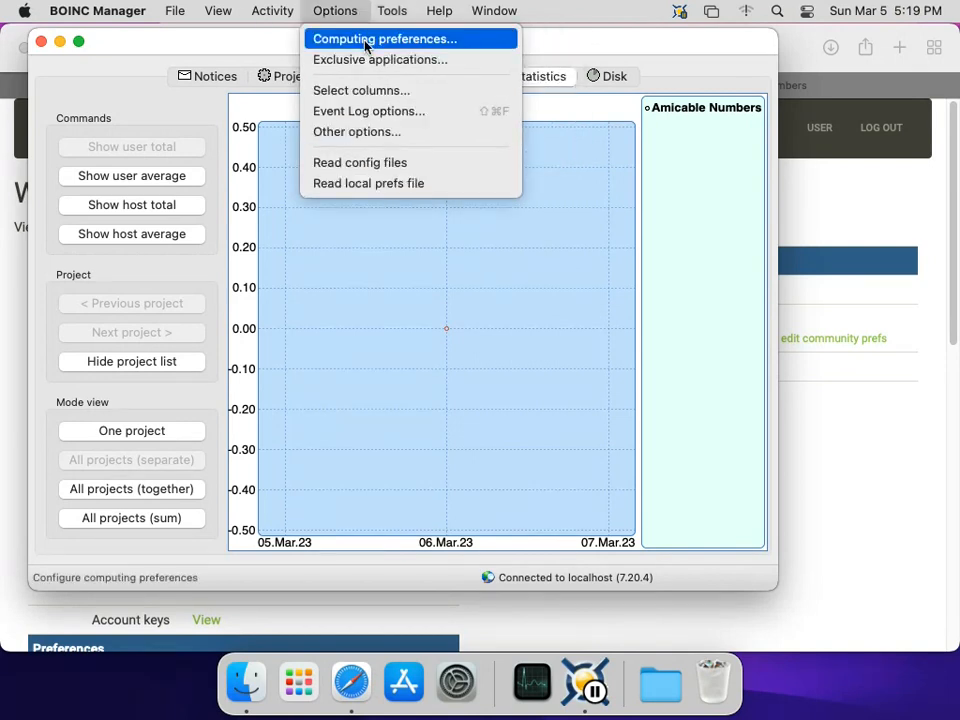
pyautogui.click(366, 46)
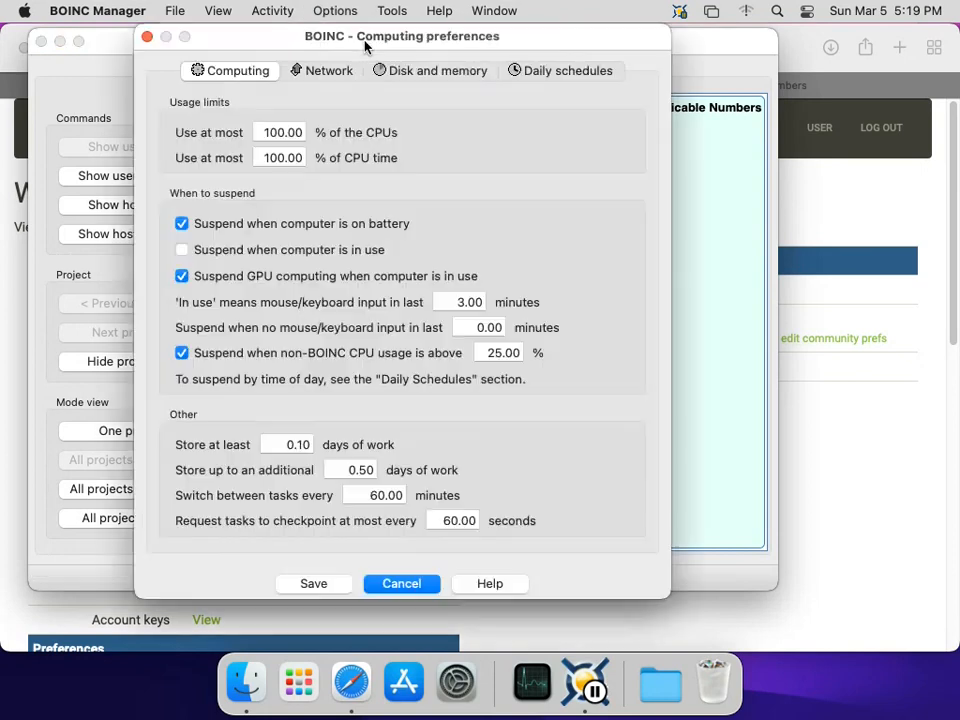
pyautogui.click(268, 131)
pyautogui.click(271, 157)
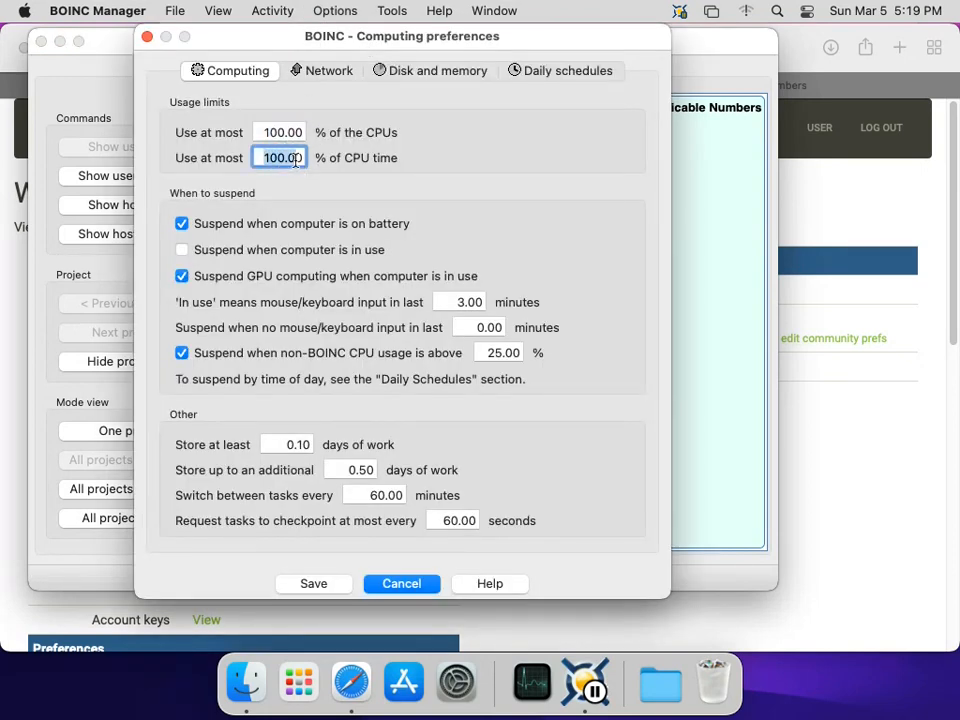
pyautogui.click(296, 157)
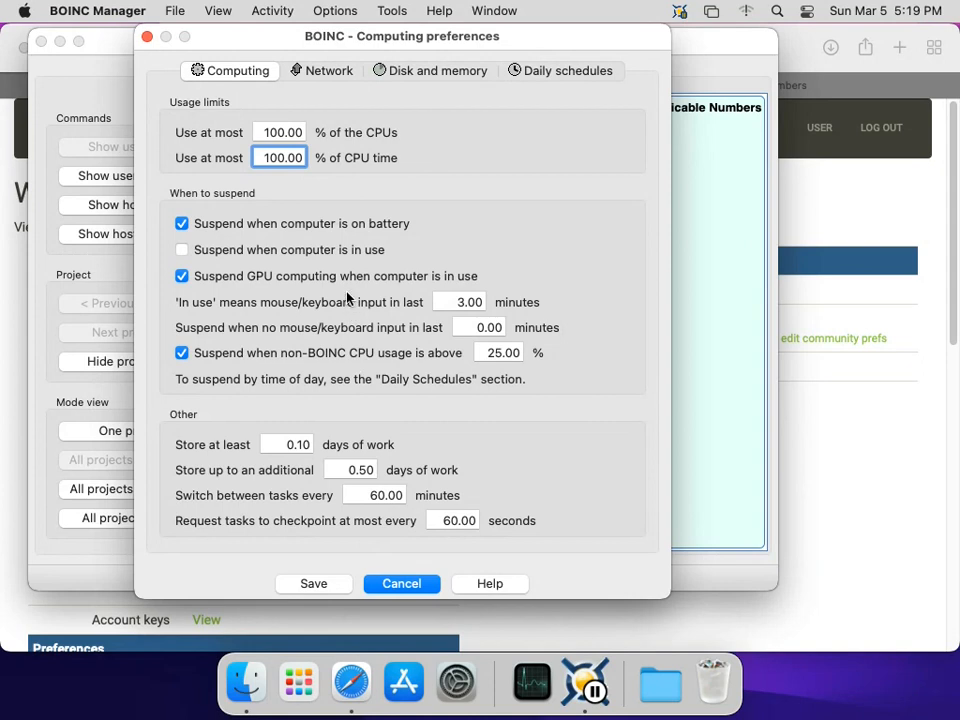
pyautogui.click(345, 251)
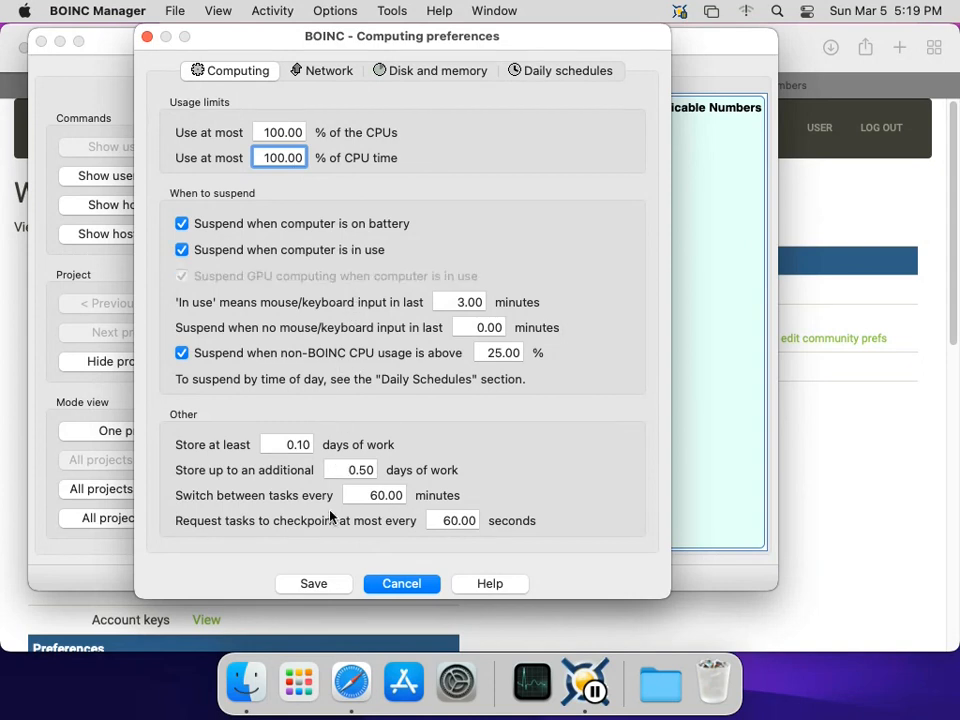
pyautogui.click(343, 589)
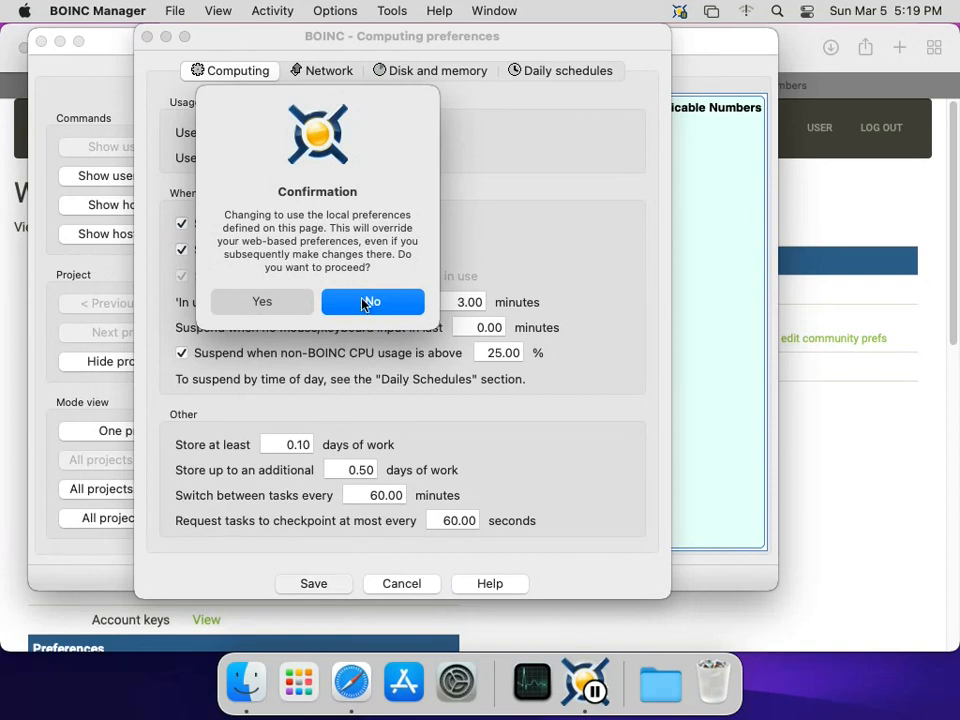
pyautogui.click(301, 312)
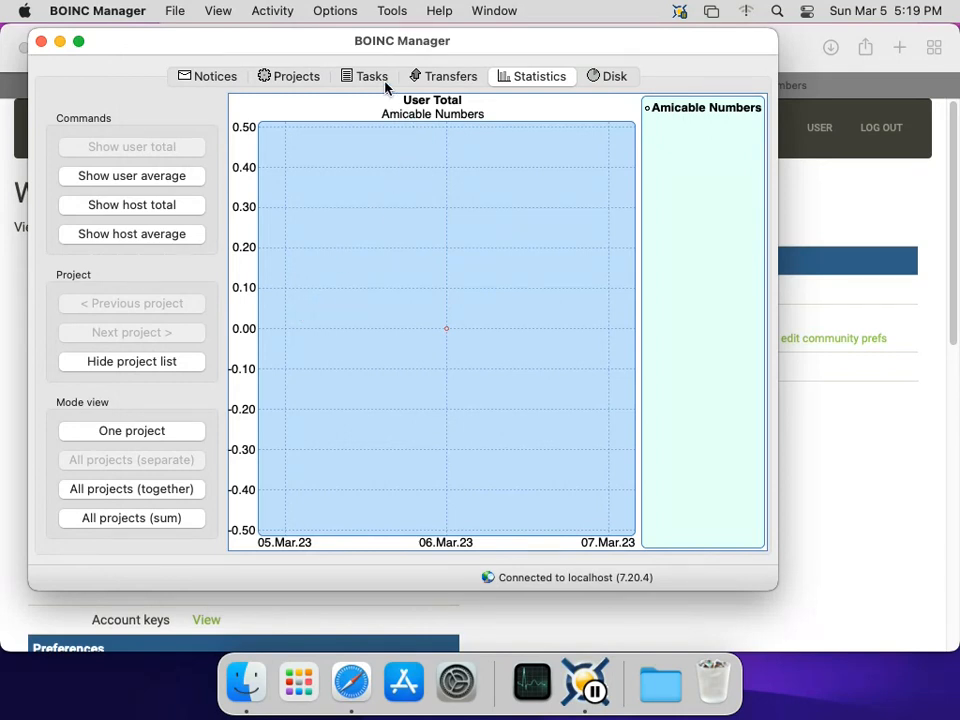
pyautogui.click(392, 11)
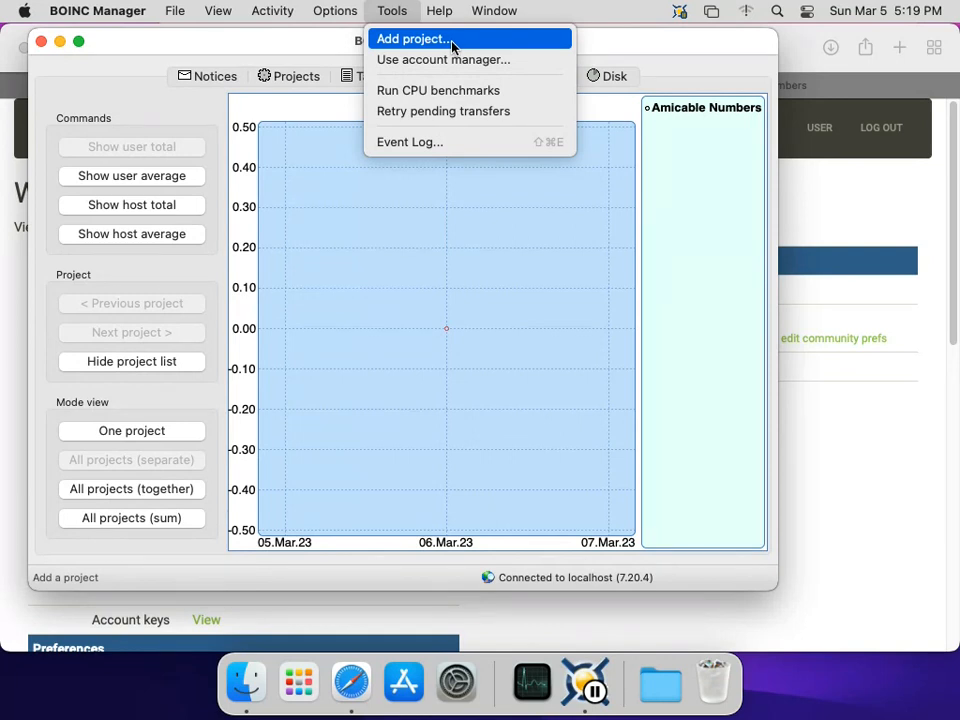
# - Open BOINC Manager's Event Log window via Tools > Event Log
pyautogui.click(451, 146)
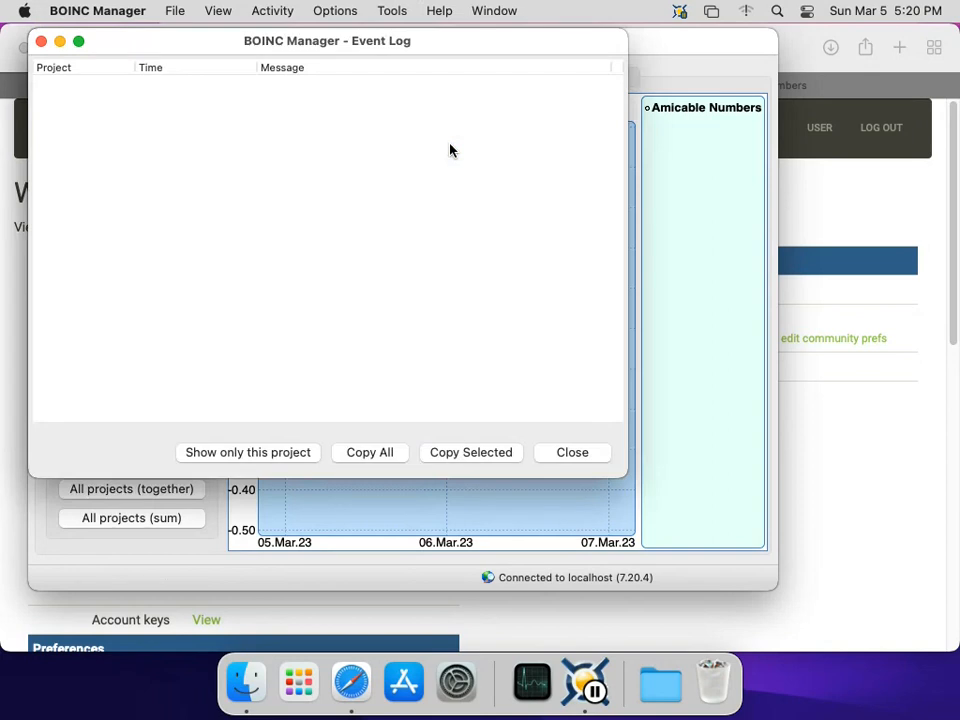